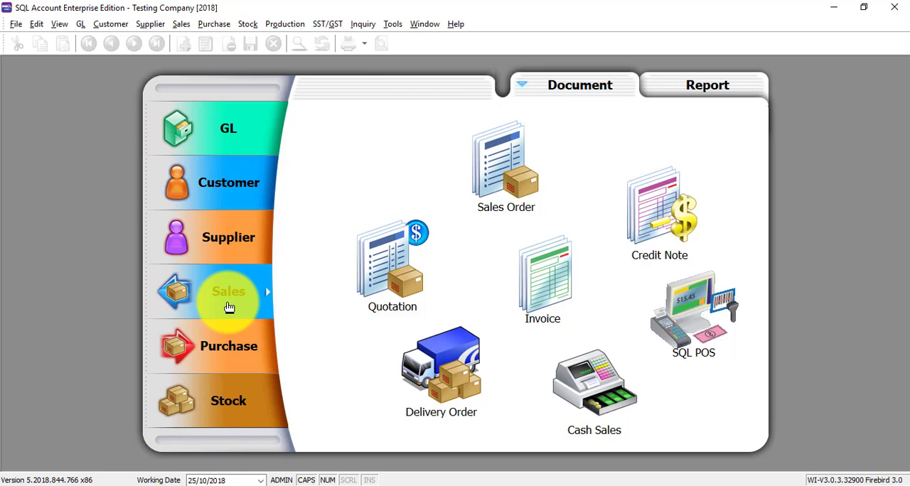
Open the sales order list, filter the Sales Order No column by "9", and clear that filter
left_click(508, 172)
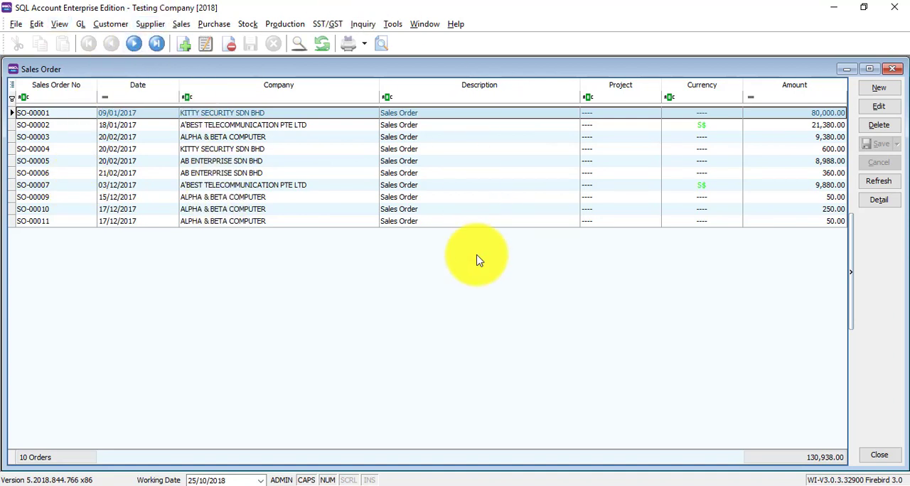
left_click(66, 98)
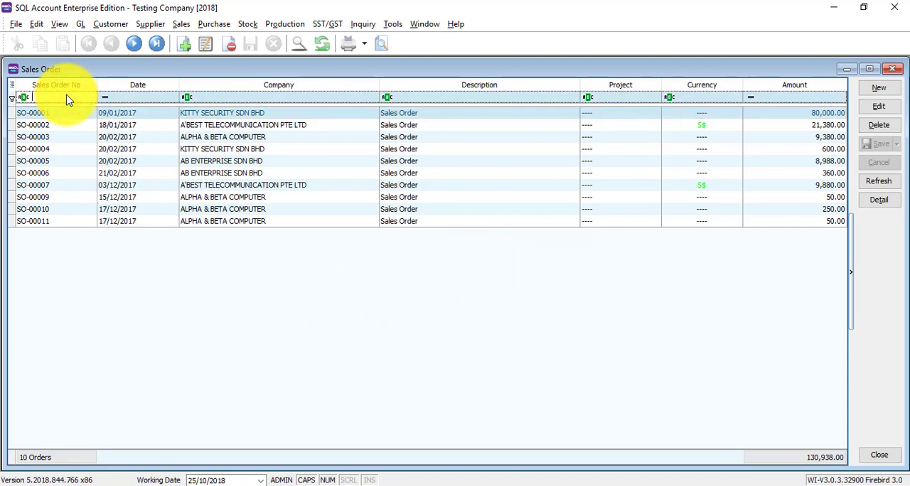
type("9")
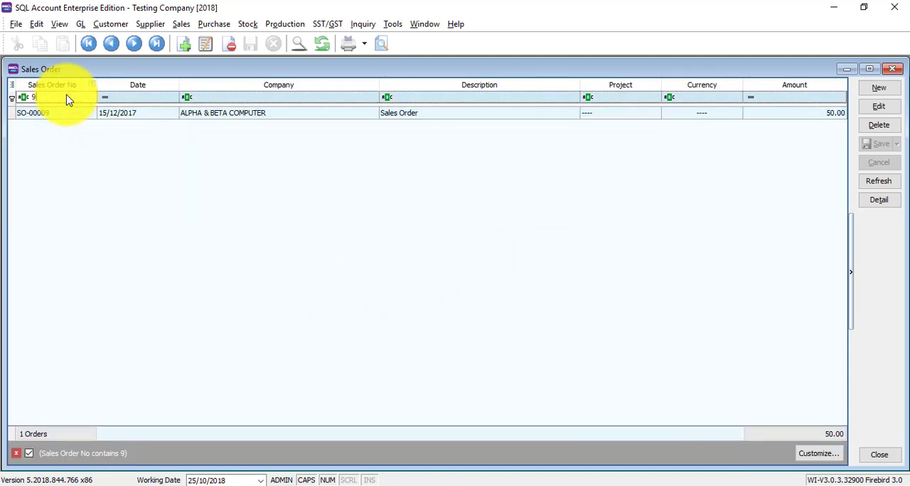
key("BackSpace")
Filter the sales orders by companies containing "KI", and clear the company filter
left_click(270, 97)
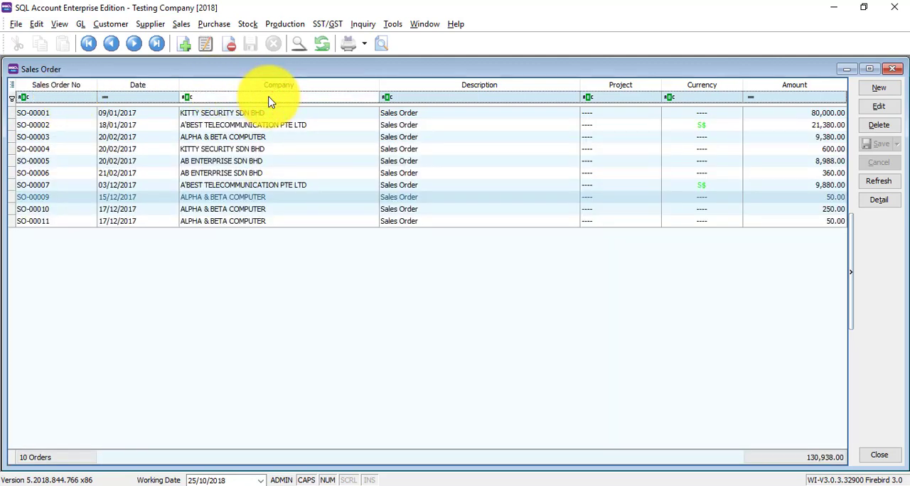
type("KI")
key("Return")
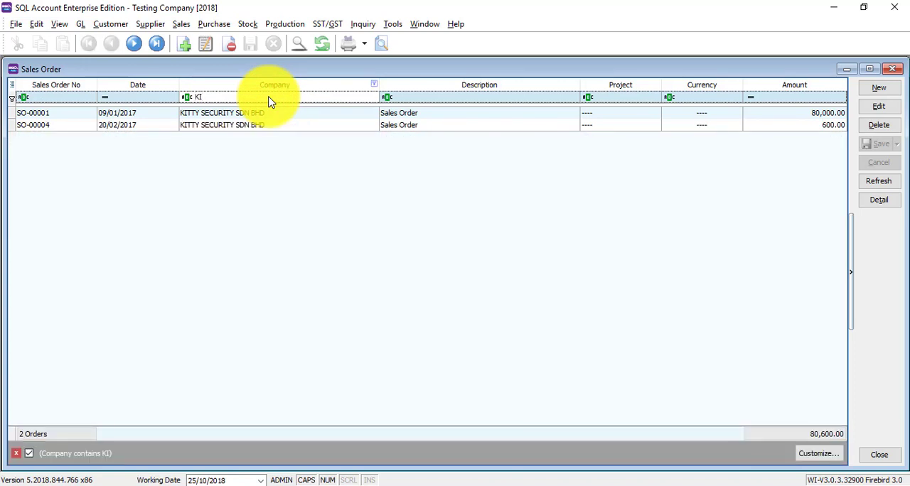
key("BackSpace")
key("BackSpace")
key("Return")
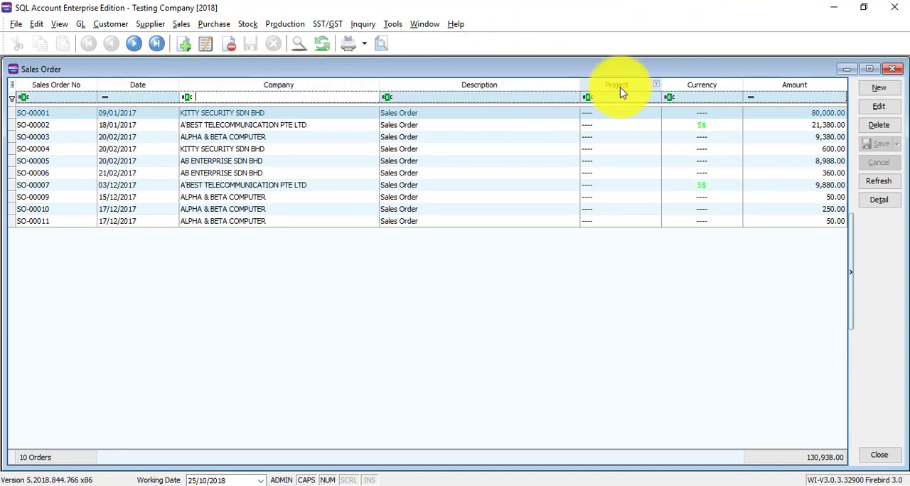
Add the Phone field as a column of the sales order grid with the Field Chooser, and take it out again
right_click(521, 89)
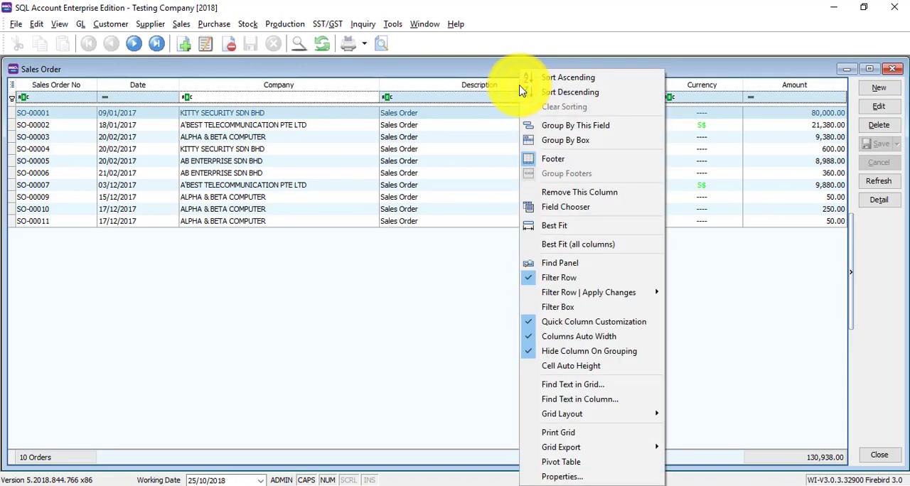
left_click(569, 206)
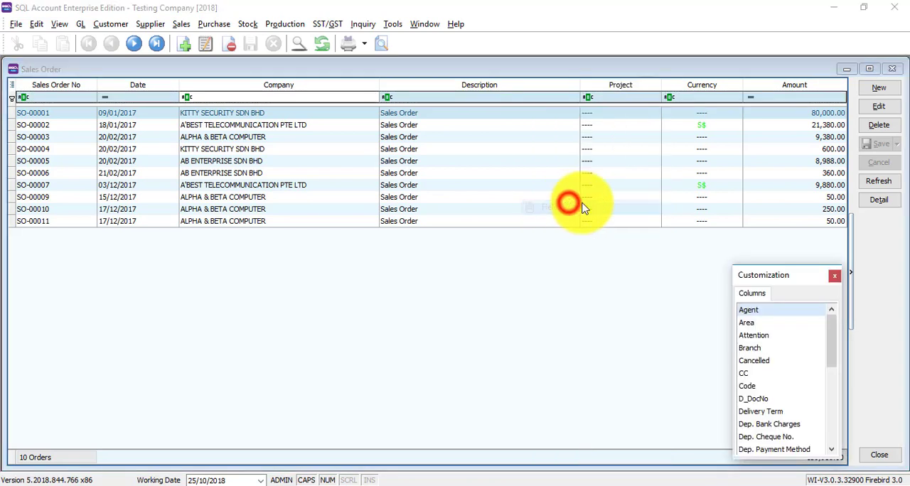
scroll(778, 357, "down", 3)
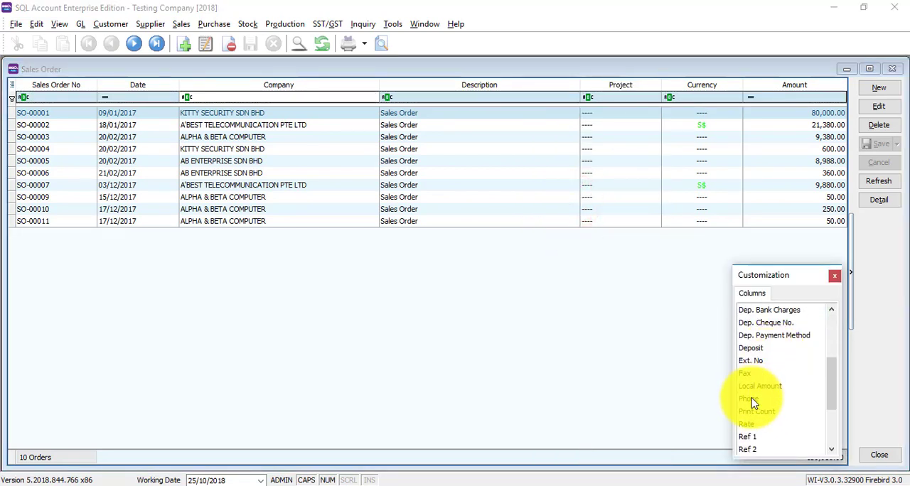
left_click_drag(750, 399, 562, 81)
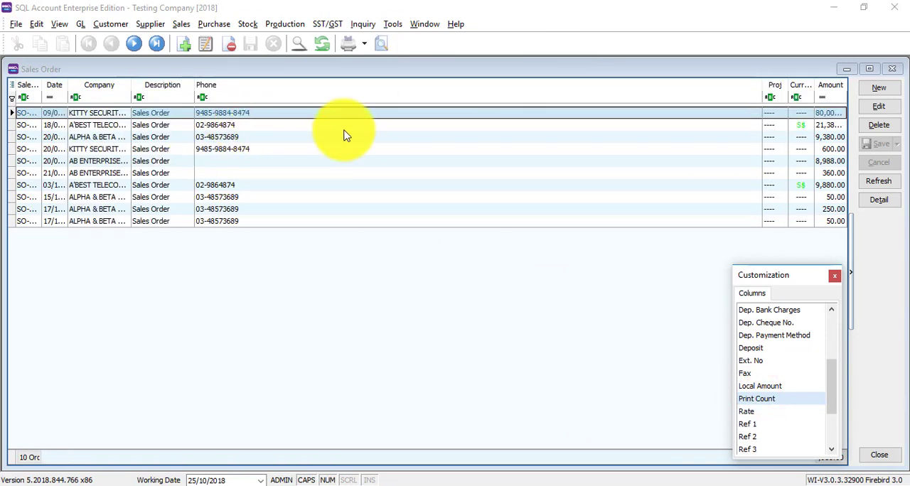
left_click_drag(375, 87, 780, 404)
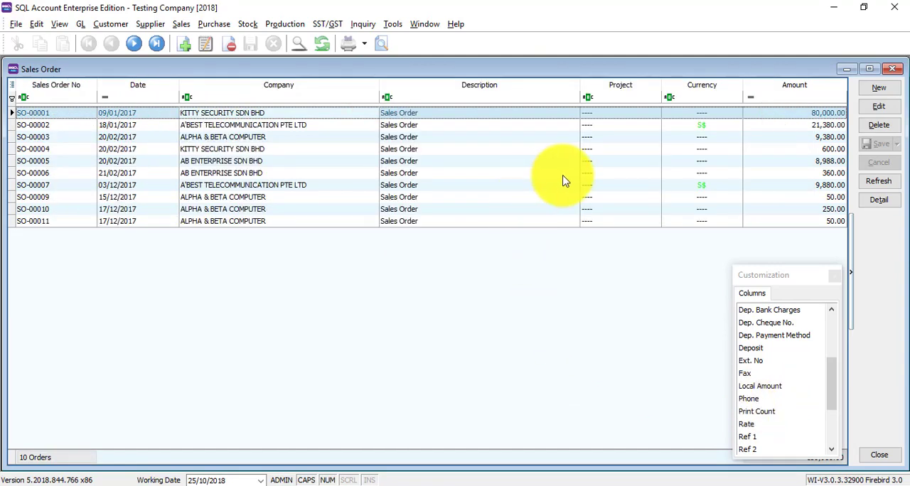
Remove the Project column from the sales order grid
right_click(621, 87)
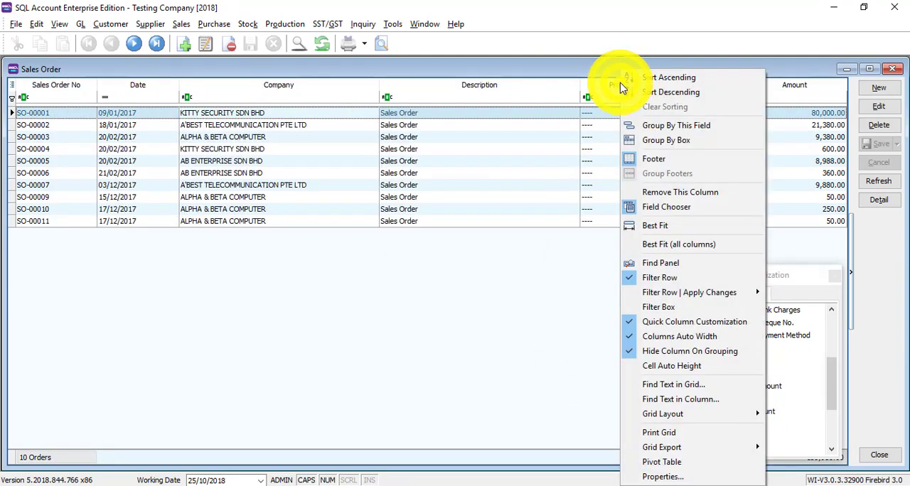
left_click(657, 192)
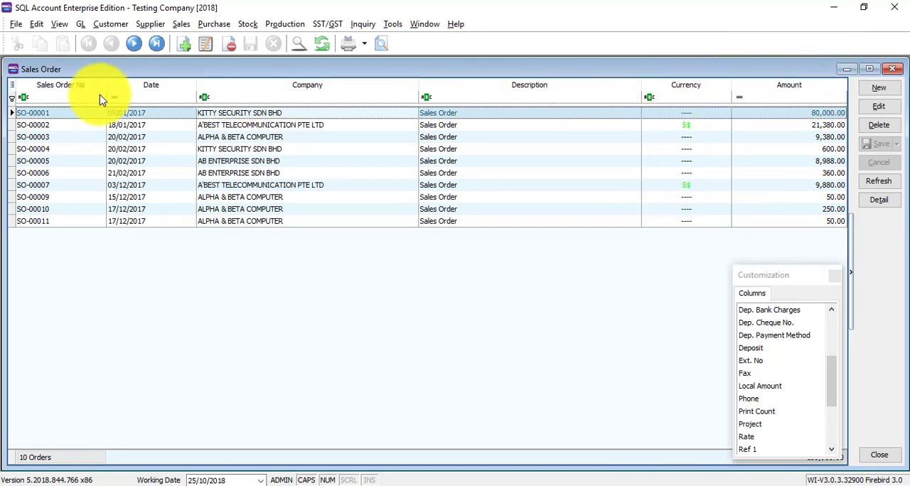
Show the Area column using quick column customization, hide it again, and close the column customization windows
left_click(11, 86)
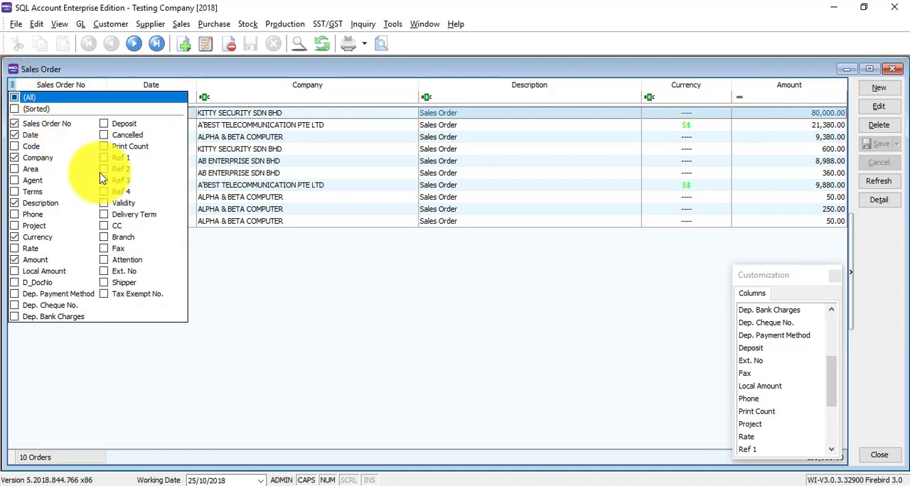
left_click(15, 169)
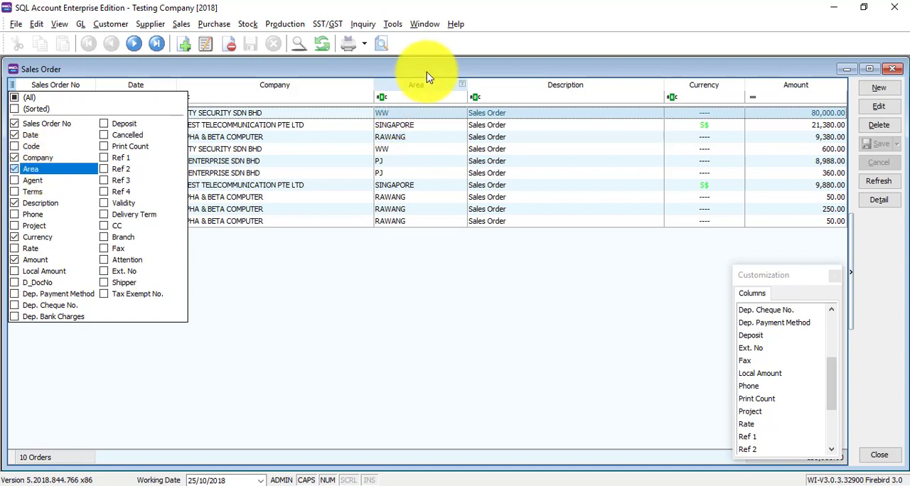
left_click(15, 169)
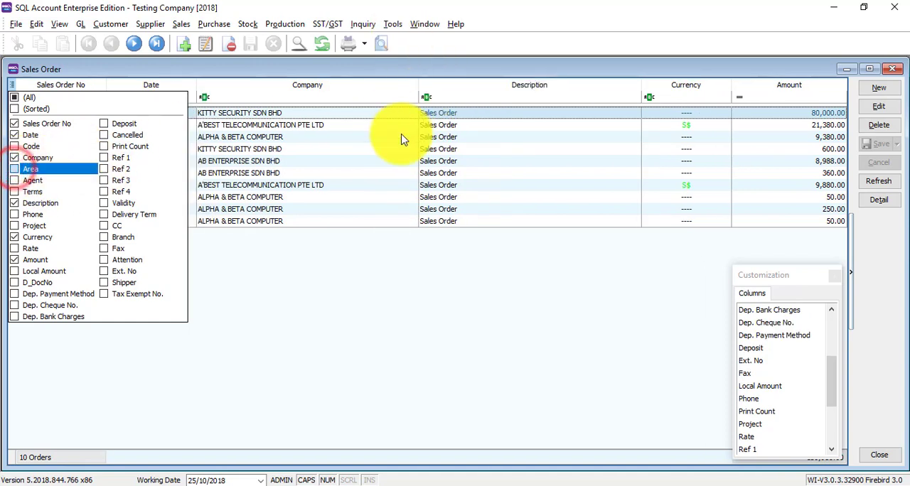
left_click(372, 276)
left_click(835, 275)
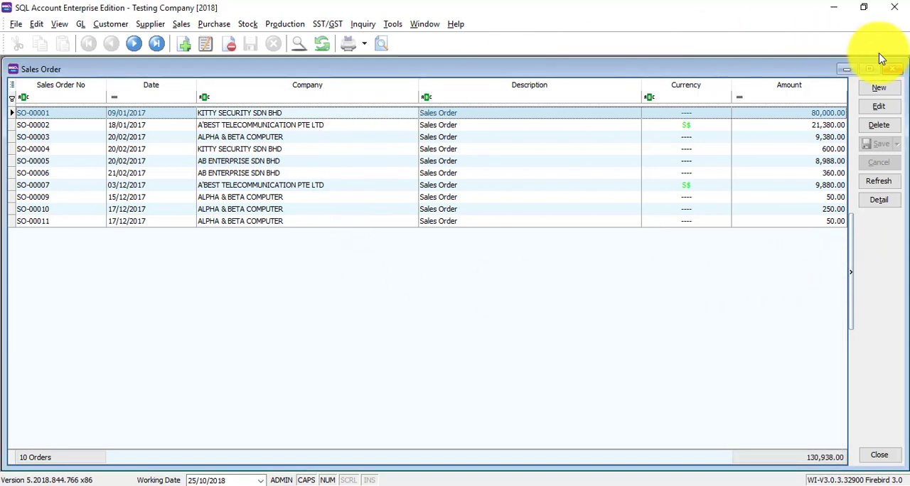
Start a new sales order, search the customer list by company name for "ki", and clear the search
left_click(866, 91)
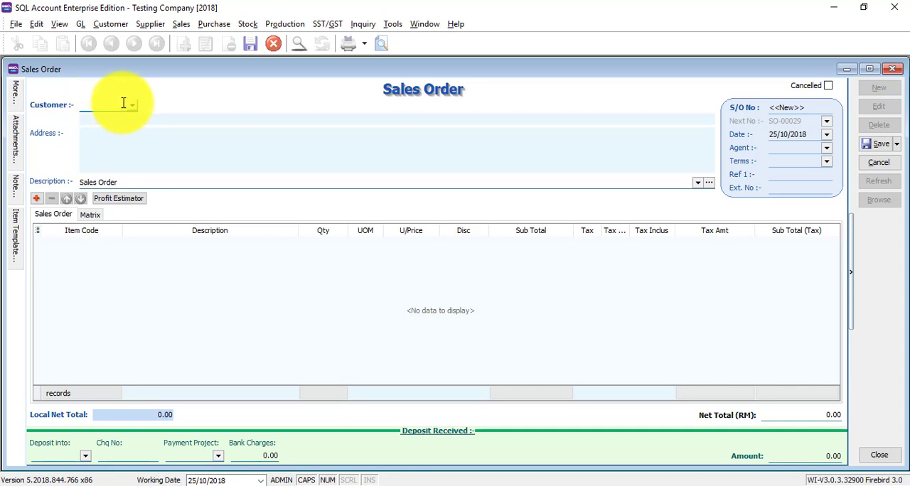
key("Caps_Lock")
type("ki")
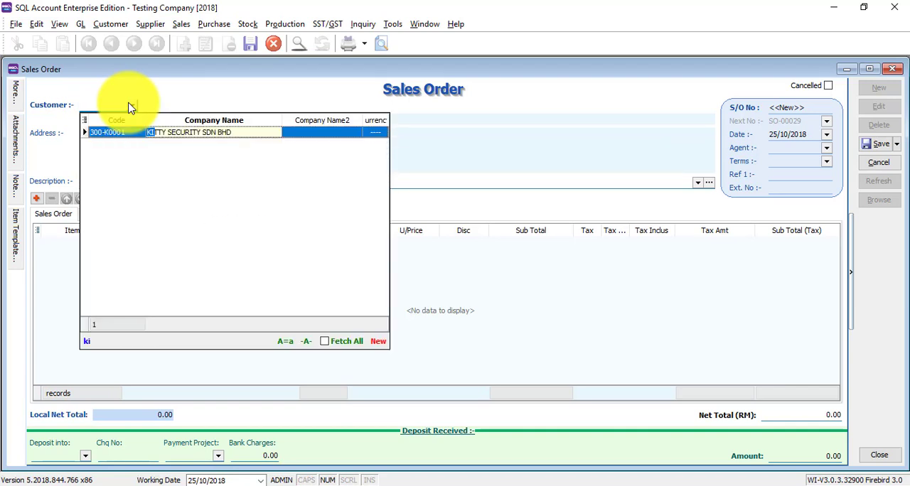
key("BackSpace")
key("BackSpace")
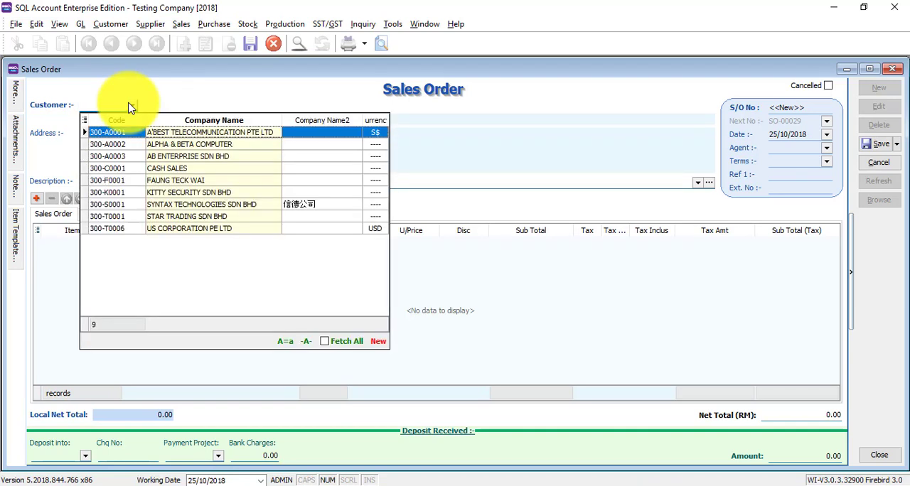
Search the customer list by Company Name2 for "ki", and clear the search
key("Right")
type("ki")
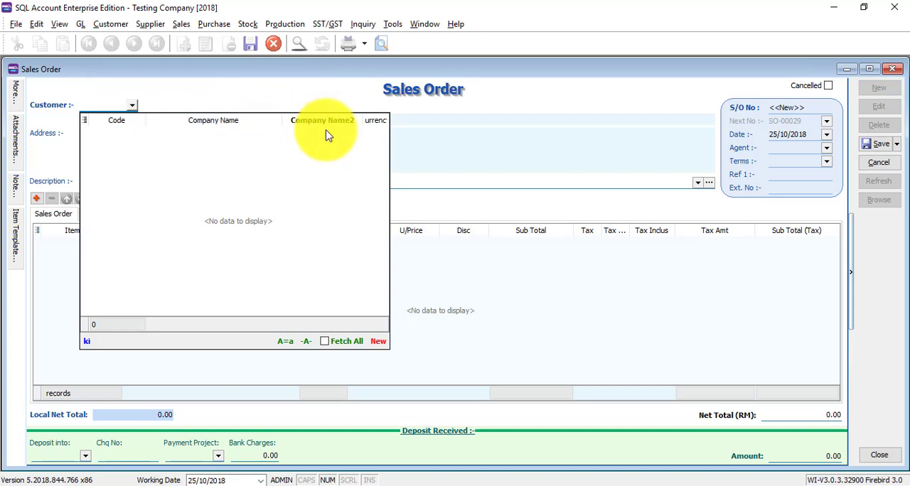
key("BackSpace")
key("BackSpace")
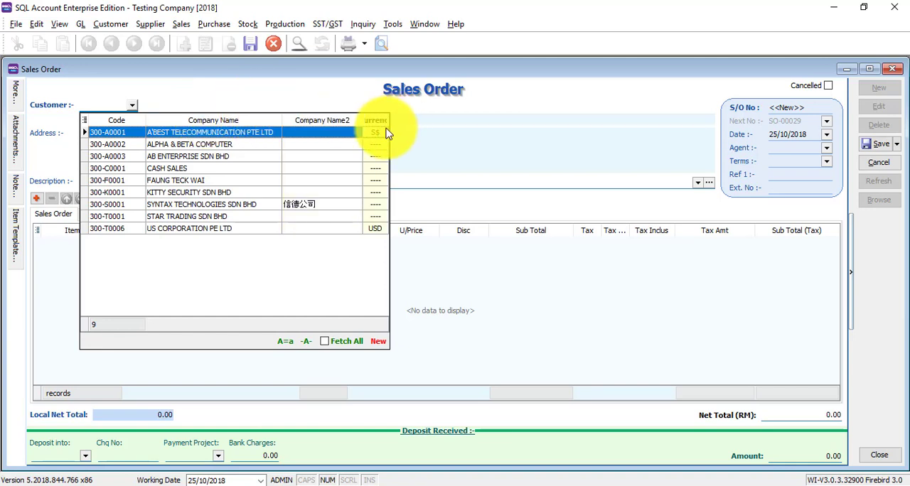
Search the customer list by company name for "ki" and choose KITTY SECURITY SDN BHD as the order's customer
left_click(124, 145)
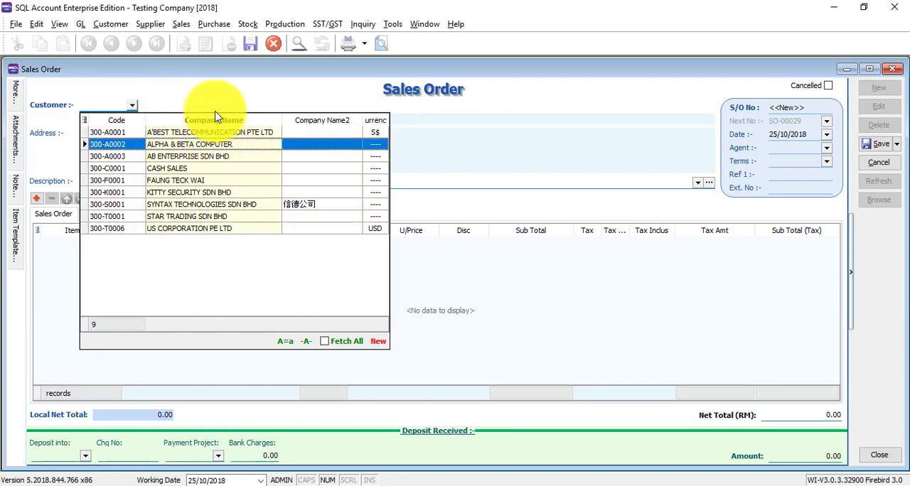
left_click(208, 187)
type("ki")
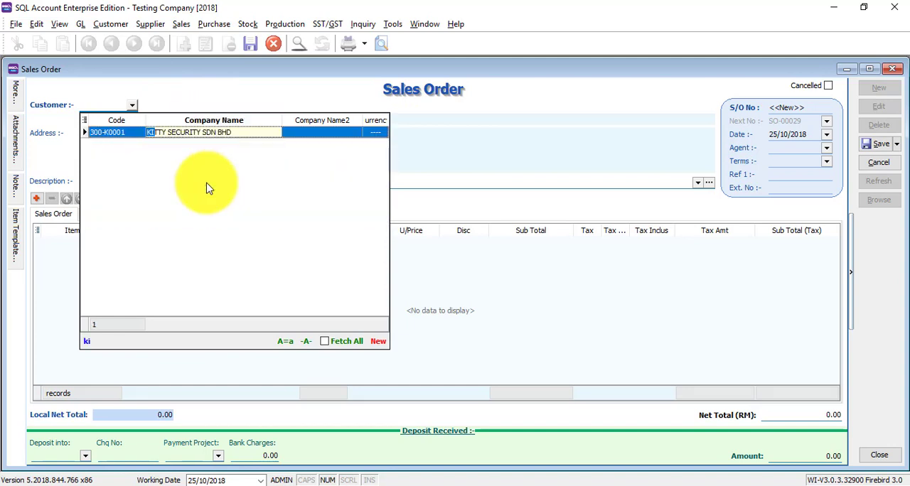
key("Return")
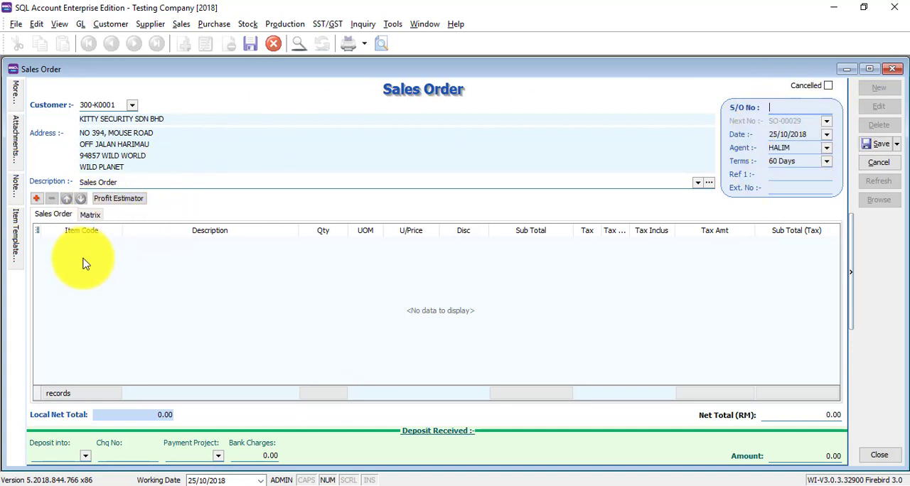
Add an order line and look up "max" to fill it with item M-PRE-120, MAXIS PREPAID-RM120
left_click(33, 198)
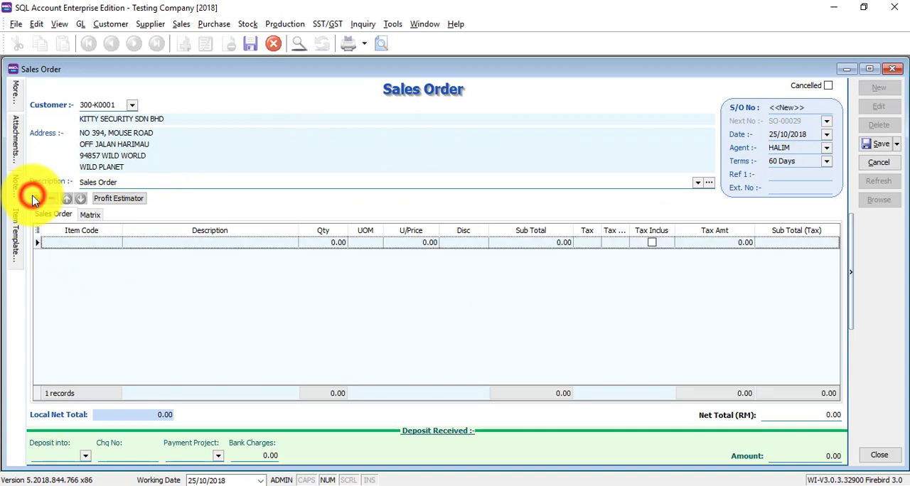
left_click(105, 243)
type("m")
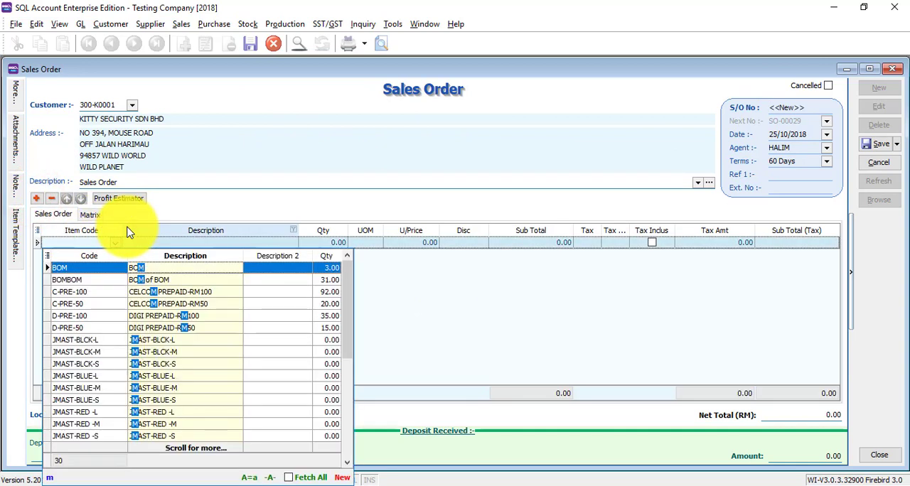
type("a")
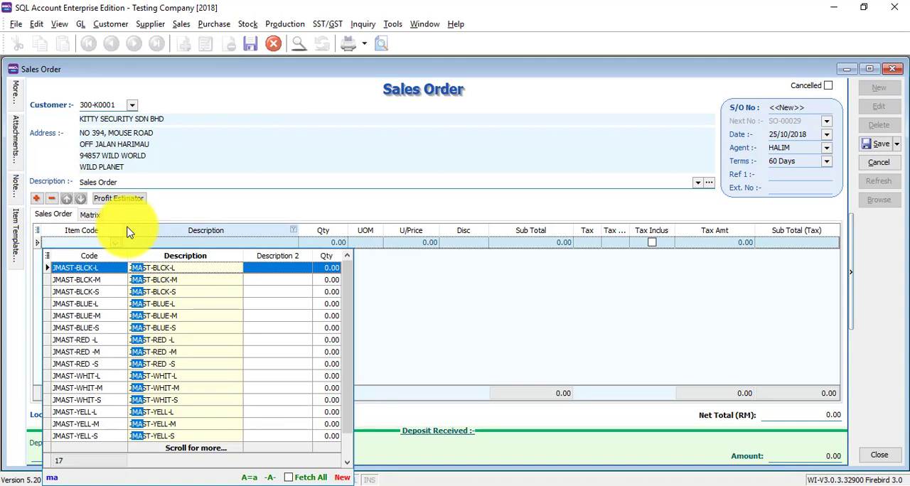
type("x")
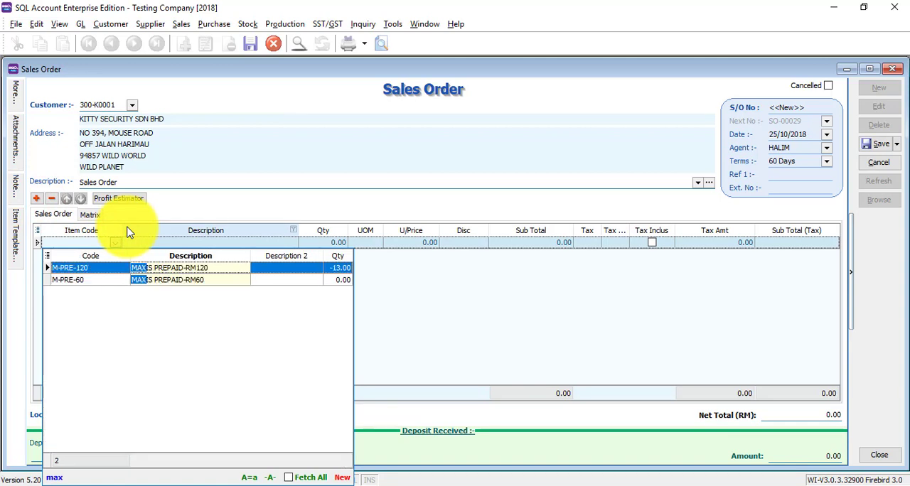
key("Return")
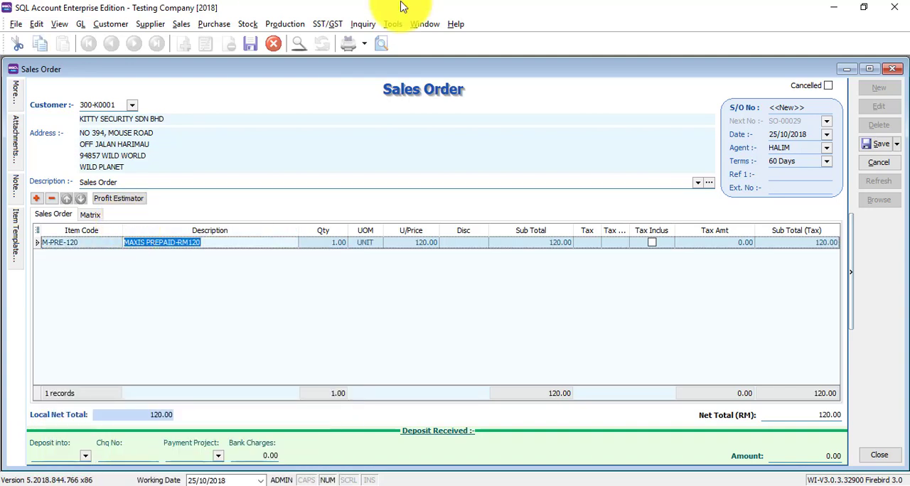
Set the quantity of the MAXIS PREPAID-RM120 line to 2
left_click(329, 247)
type("2")
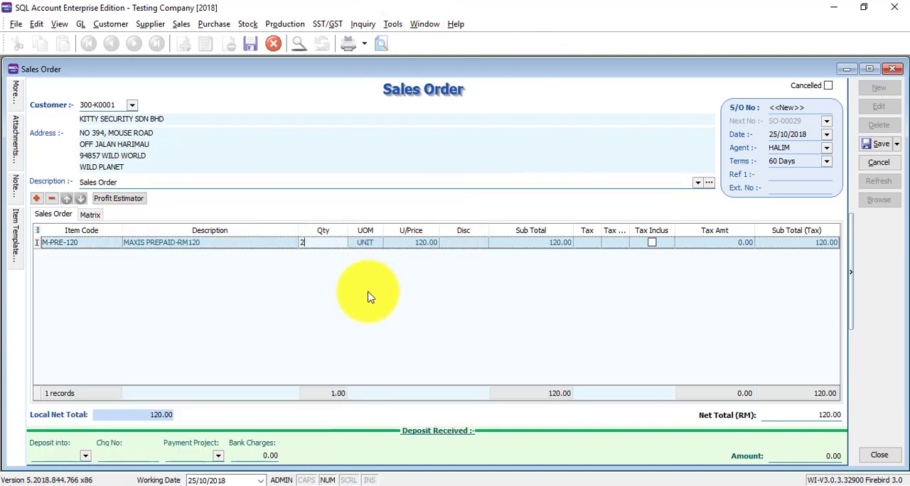
left_click(432, 284)
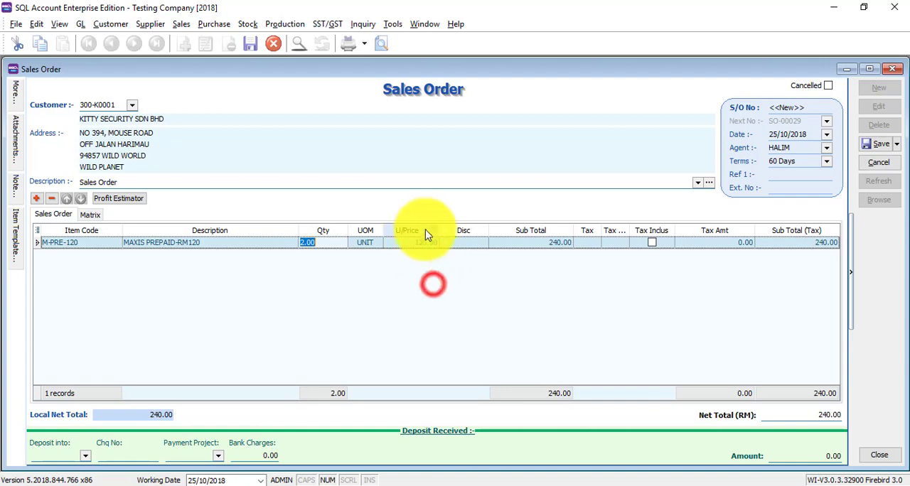
Add a second order line and look up "di" to fill it with item D-PRE-100, DIGI PREPAID-RM100
left_click(37, 200)
left_click(103, 258)
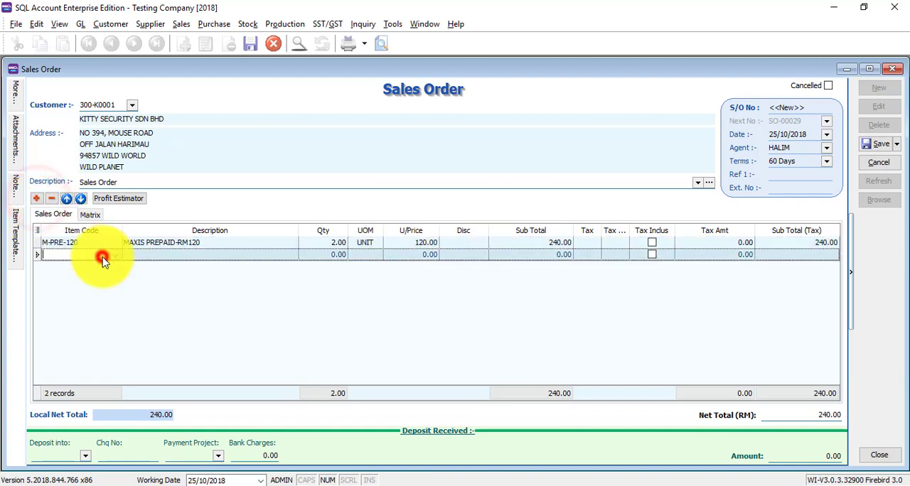
type("di")
key("Return")
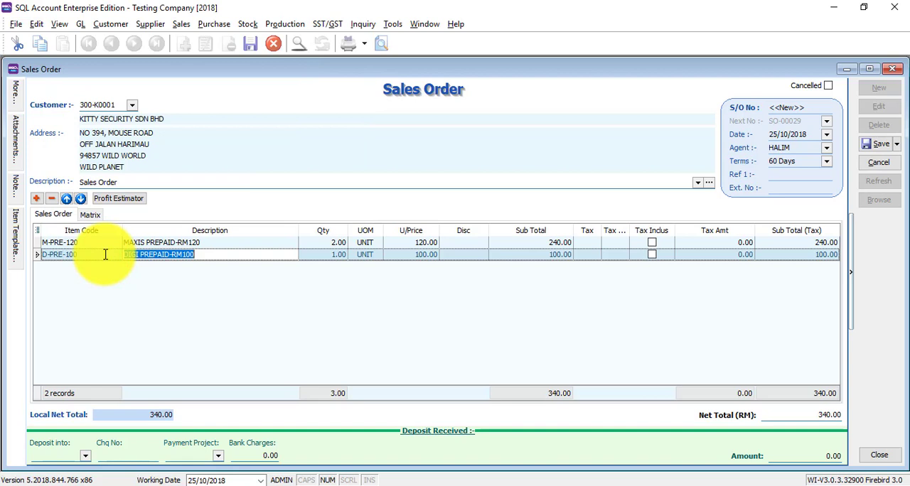
left_click(337, 312)
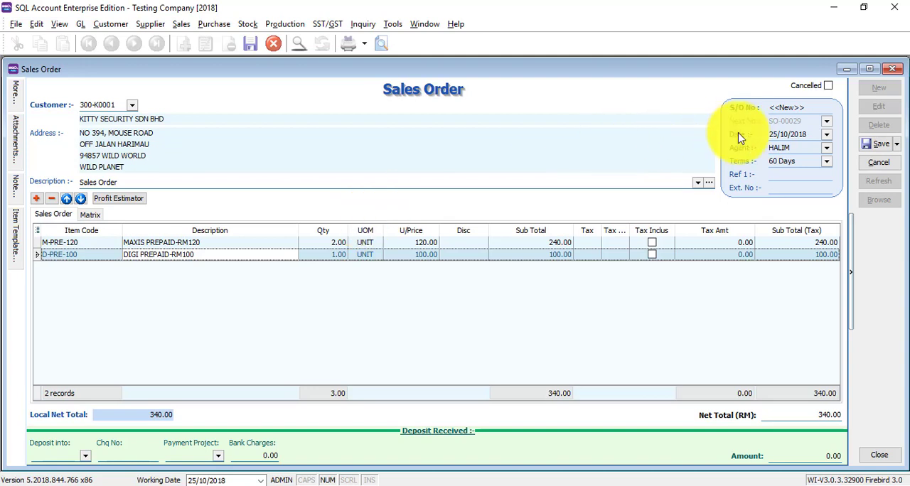
Discard the unsaved order and start a new sales order for KITTY SECURITY SDN BHD, found by searching for "ki"
left_click(879, 162)
left_click(498, 269)
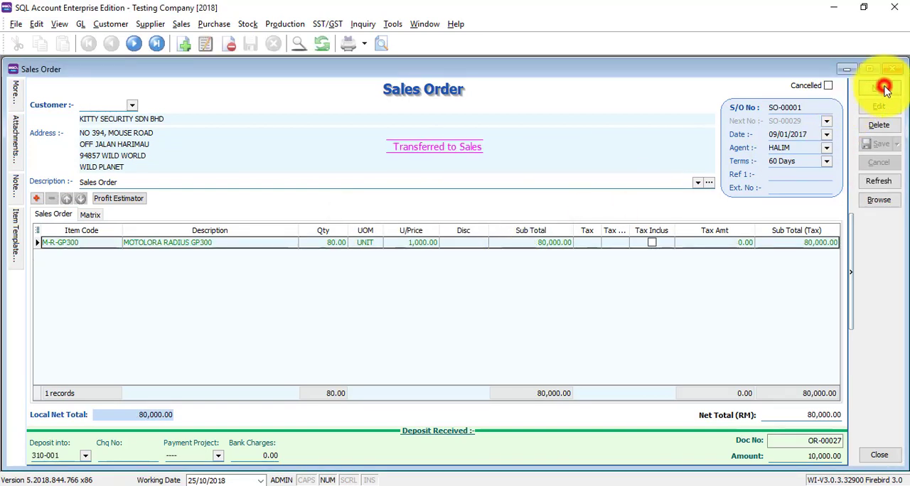
left_click(879, 87)
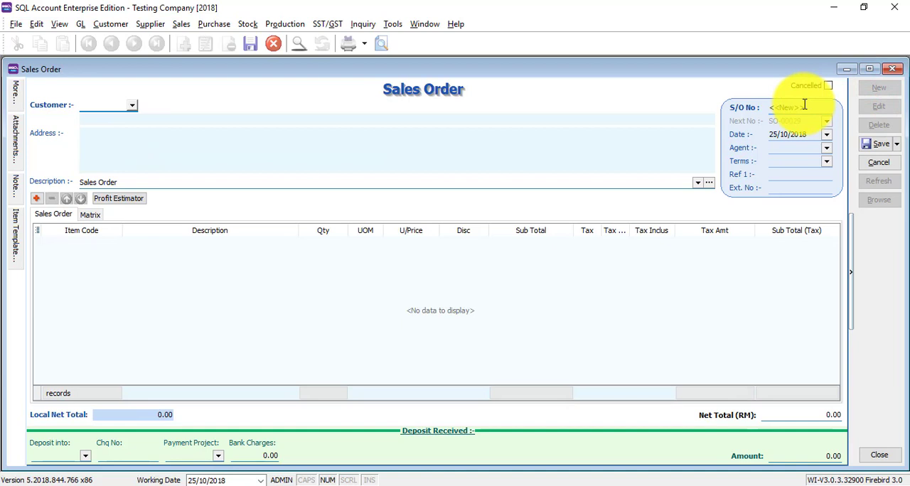
type("ki")
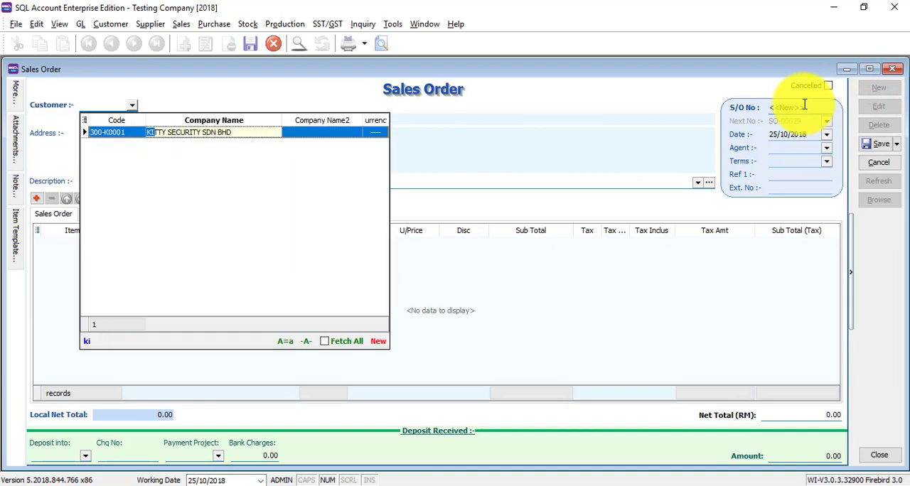
left_click(804, 104)
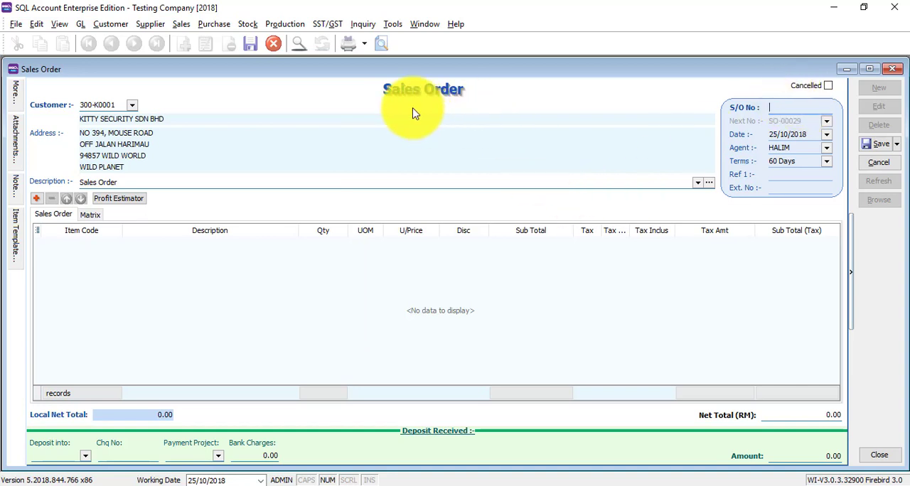
Start a transfer from quotation and tick items M-PRE-120 and D-PRE-100 of quotation QT-00011
right_click(433, 97)
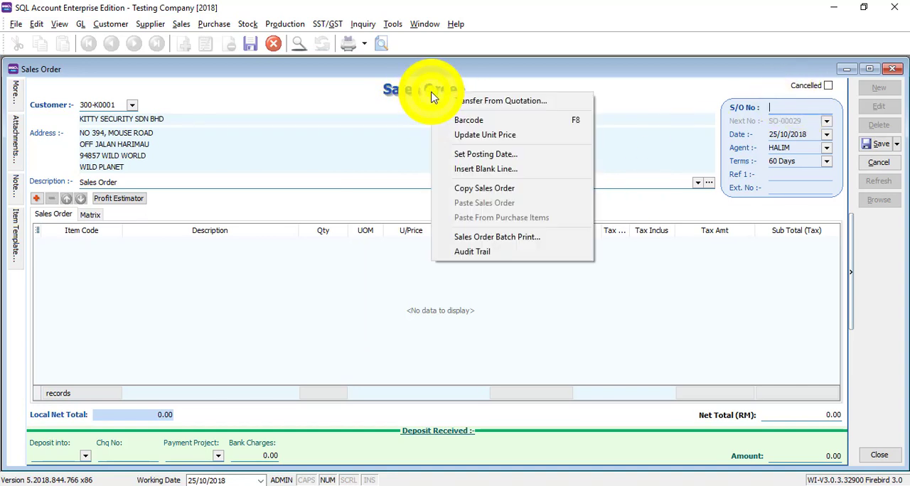
left_click(523, 102)
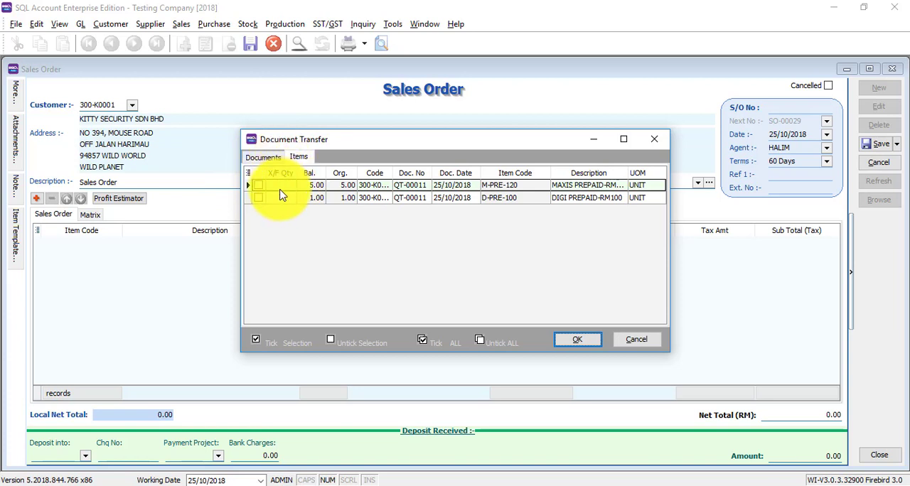
left_click(263, 157)
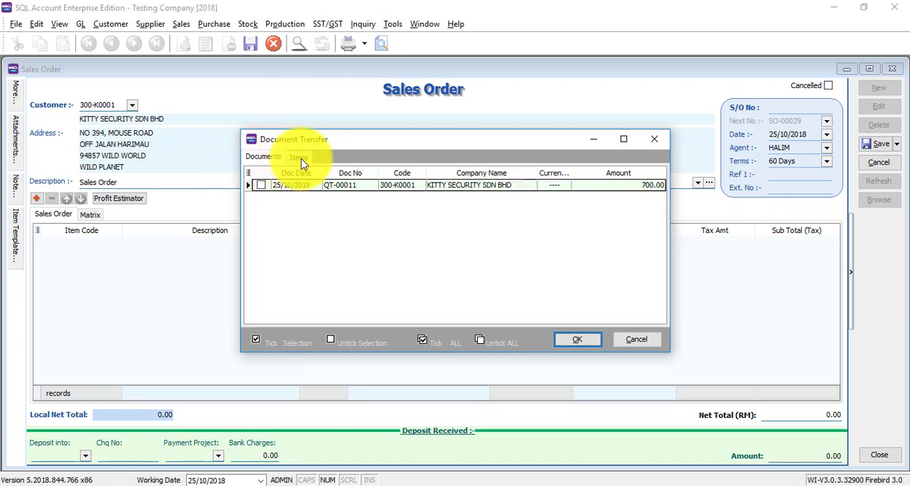
left_click(300, 158)
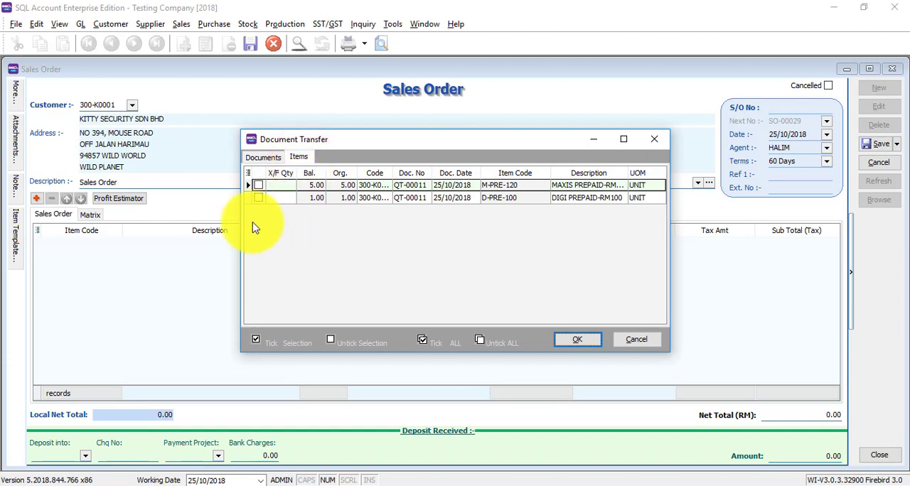
left_click(259, 199)
left_click(259, 185)
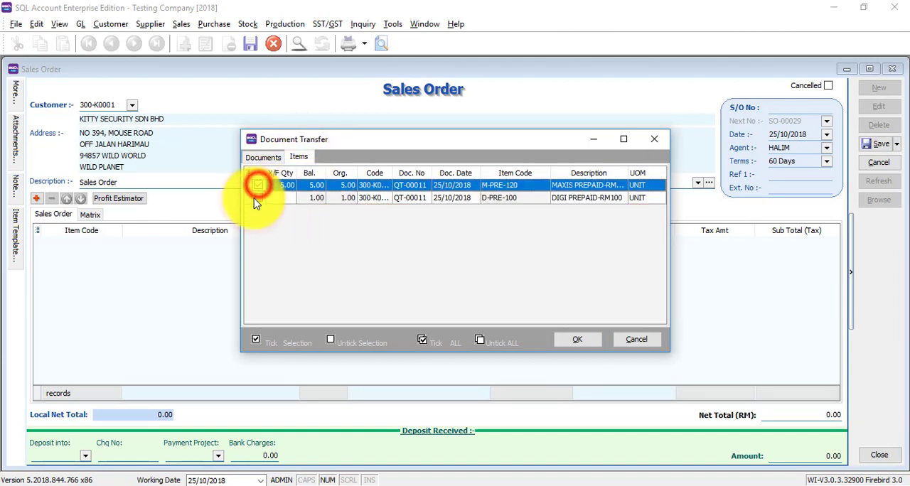
left_click(264, 201)
left_click(260, 200)
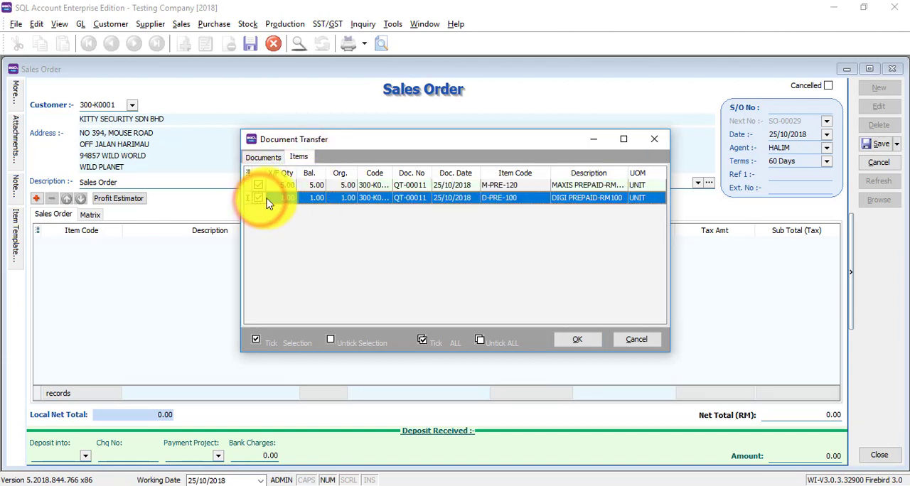
Set the transfer quantity of M-PRE-120 to 4 and transfer the ticked quotation items into the sales order
left_click(292, 186)
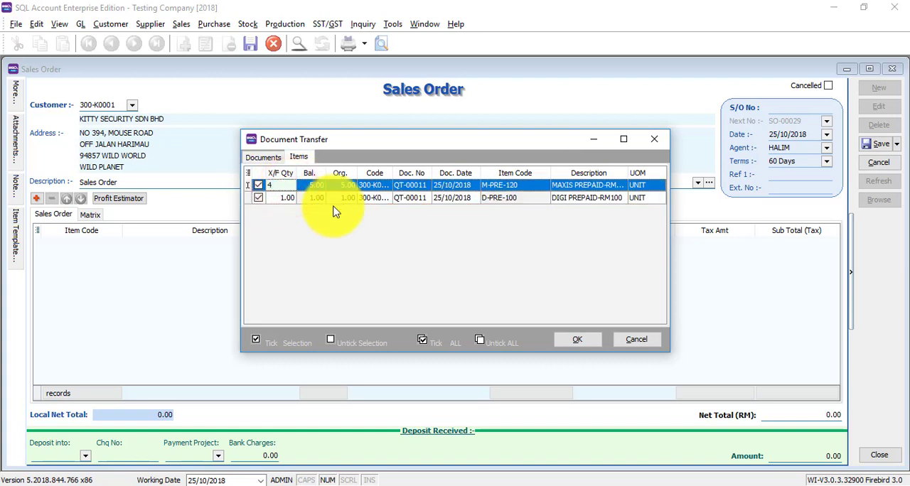
type("4")
left_click(567, 340)
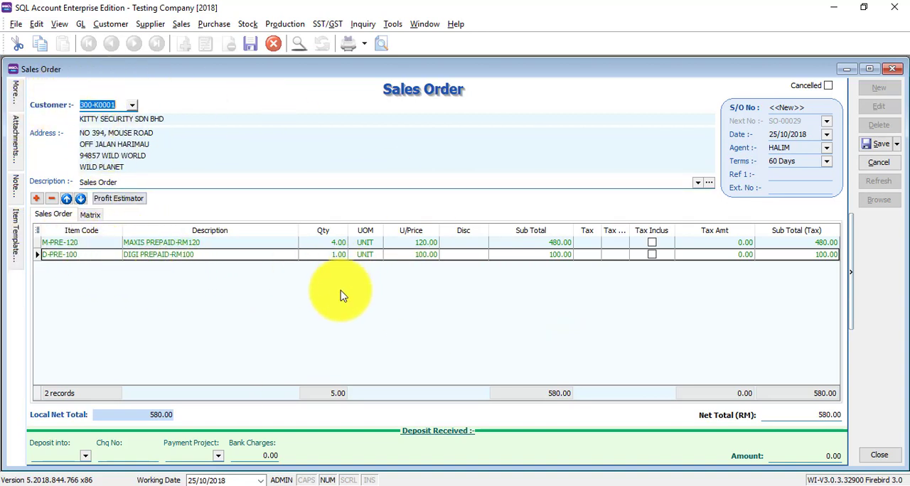
Check the order's additional details and attachments, and save the sales order
left_click(14, 93)
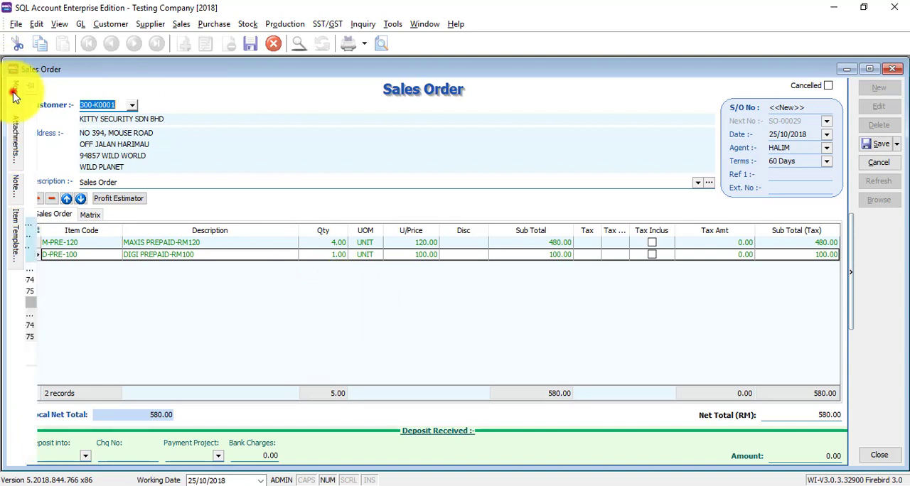
left_click(13, 142)
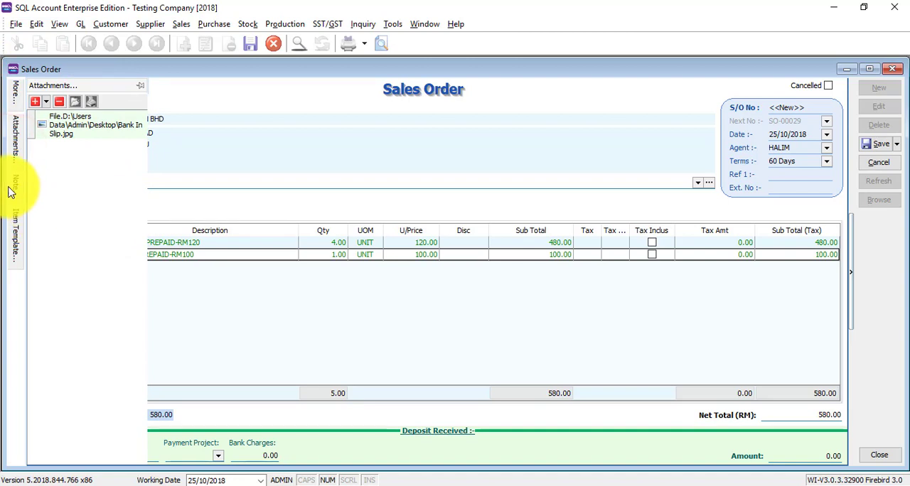
left_click(881, 144)
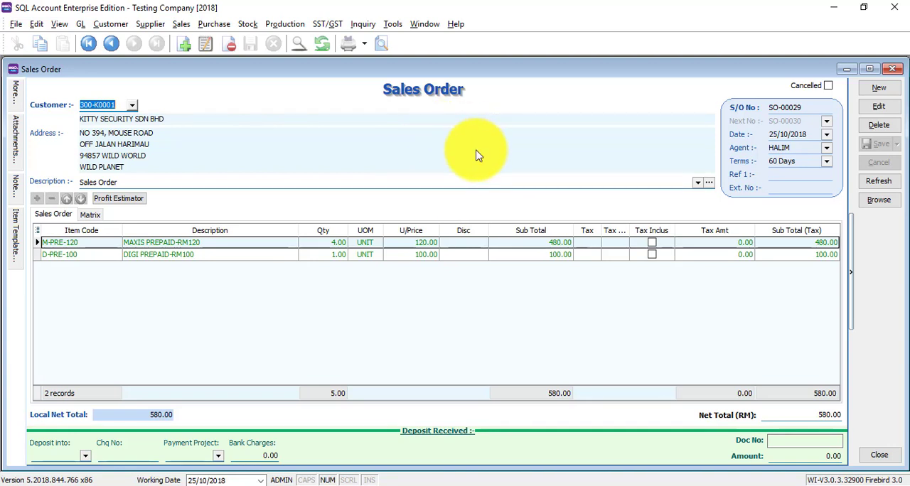
Preview the saved order with the Sales Order 3 (Simple) report and examine the available export formats
left_click(377, 45)
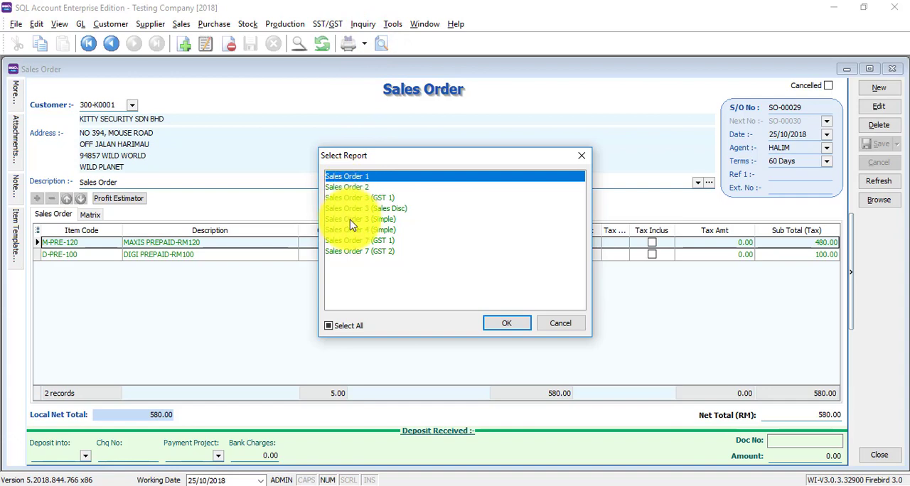
double_click(349, 220)
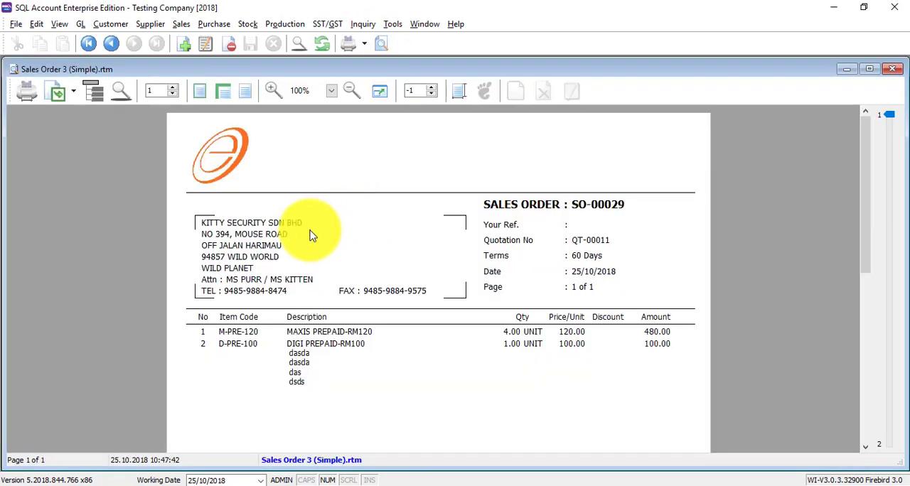
left_click(80, 94)
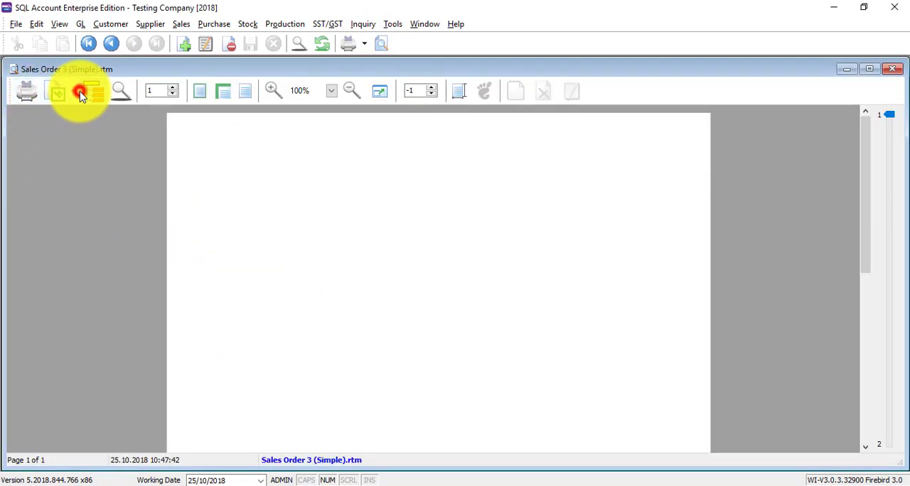
left_click(73, 91)
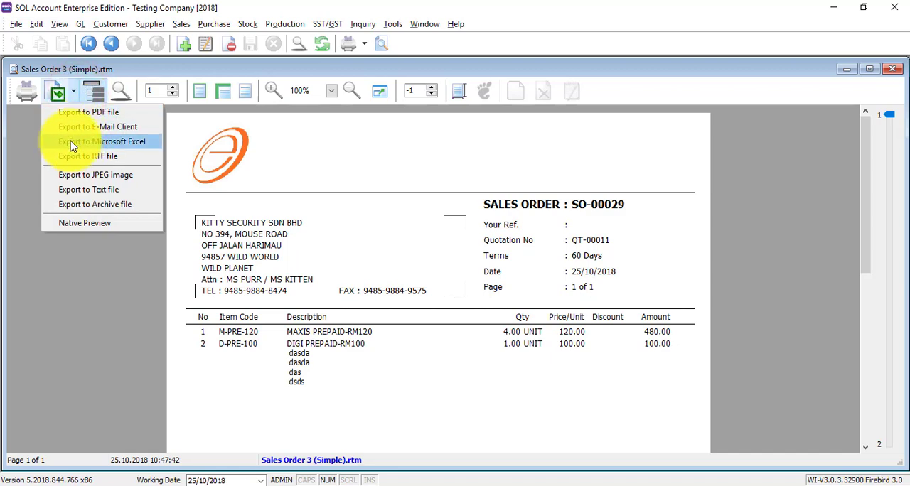
left_click(62, 272)
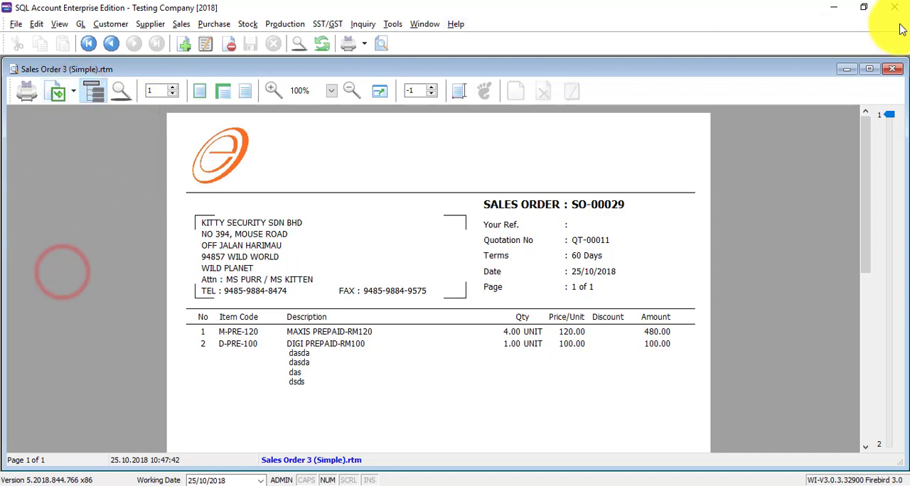
scroll(802, 214, "down", 5)
left_click(898, 69)
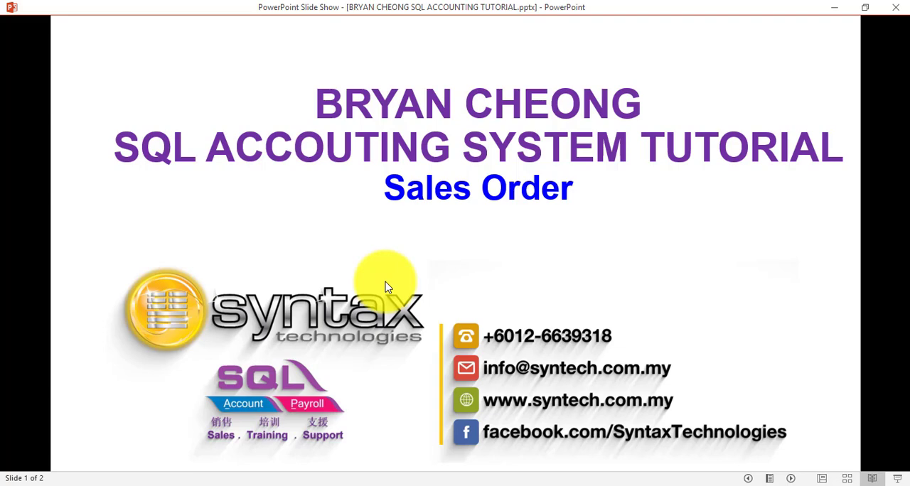
left_click(386, 287)
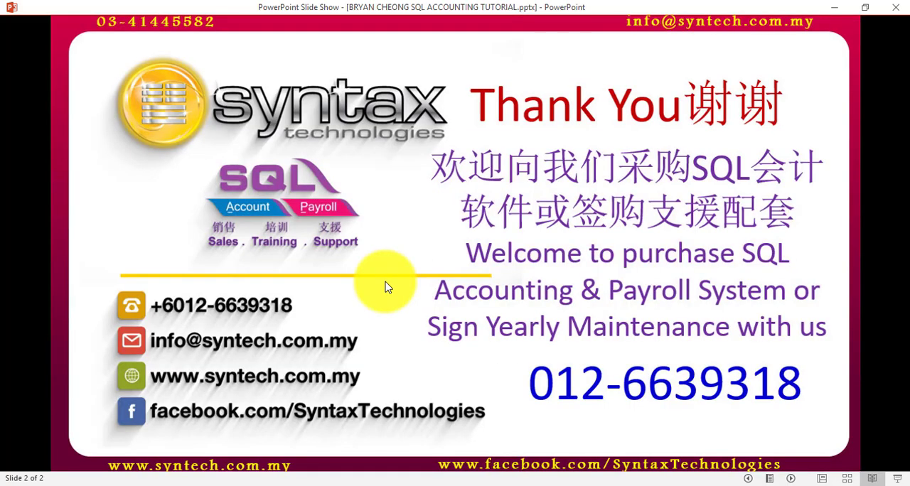